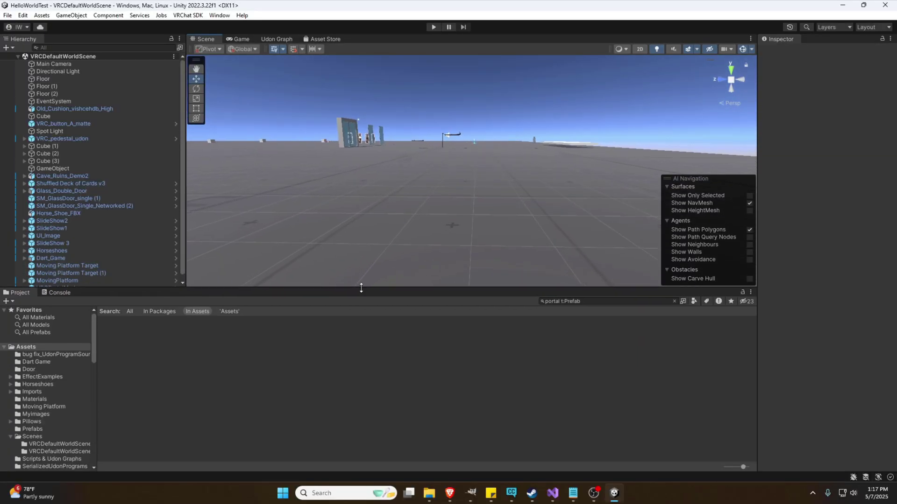
drag(361, 288, 362, 325)
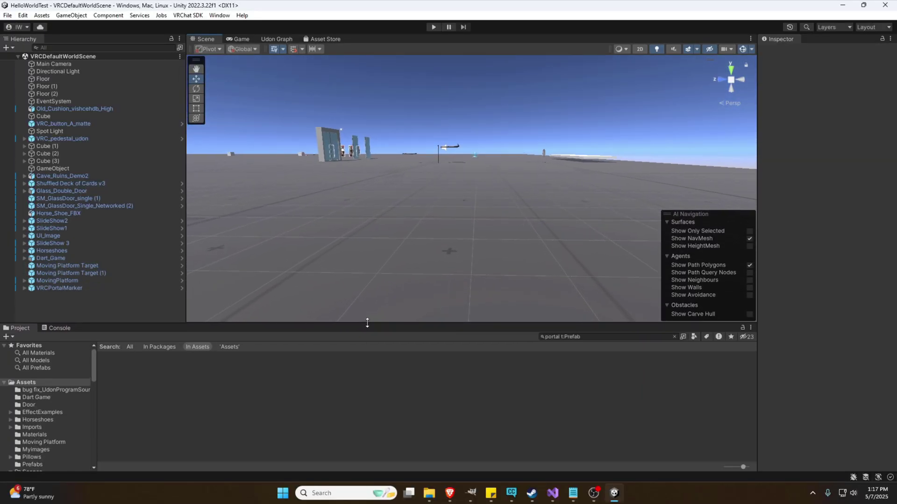
right_drag(366, 280, 290, 174)
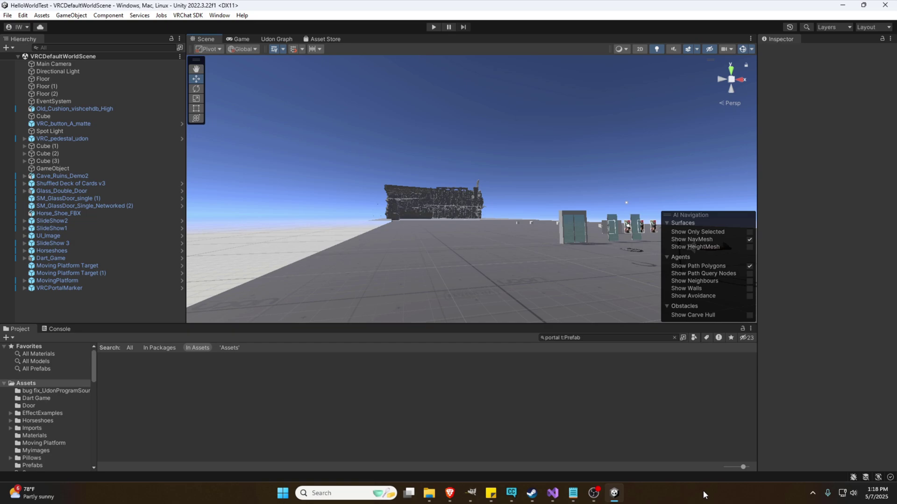
Browse Poly Haven's Indoor HDRIs, then reopen the closed NASA Deep Star Maps tab
click(450, 493)
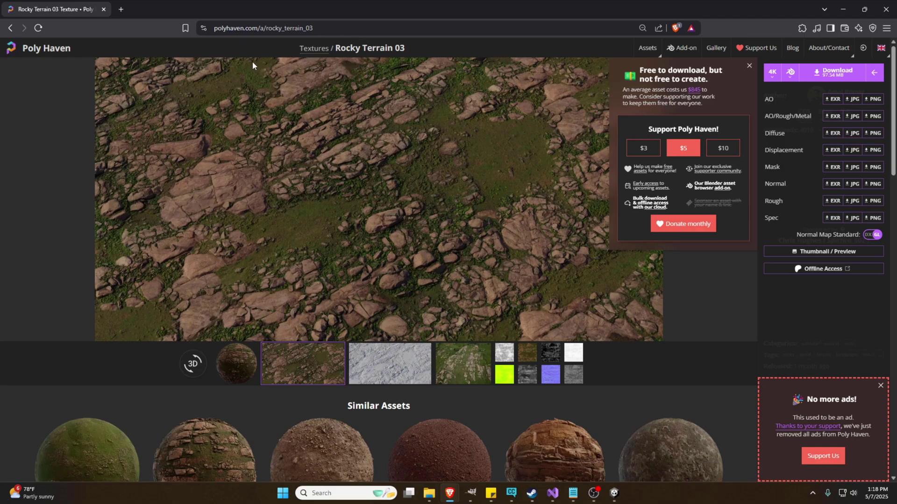
click(51, 49)
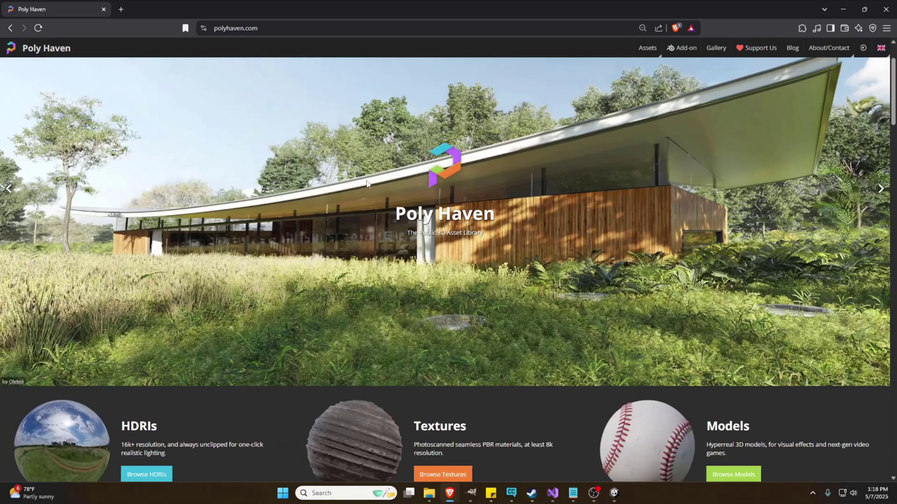
scroll(355, 191, down, 3)
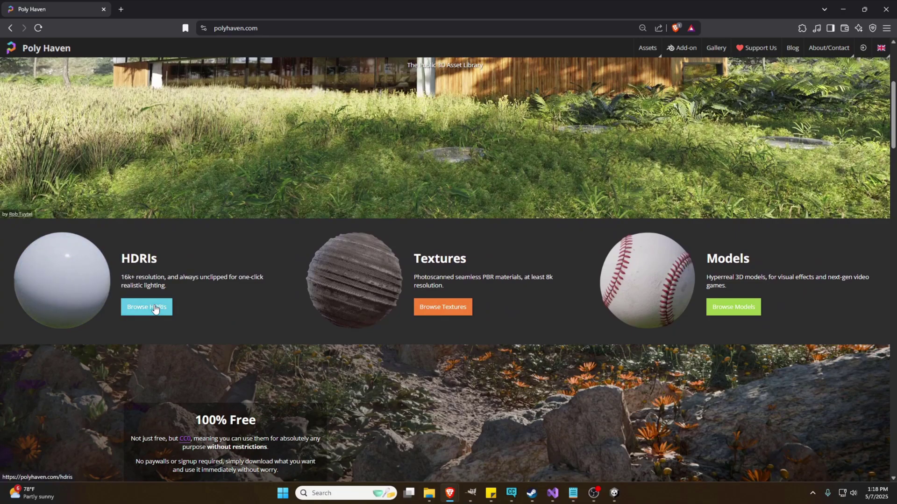
click(155, 308)
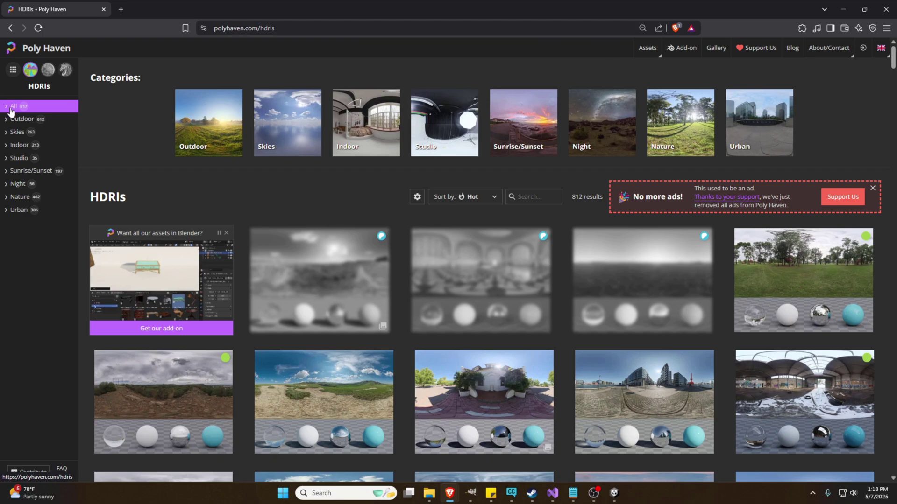
click(22, 145)
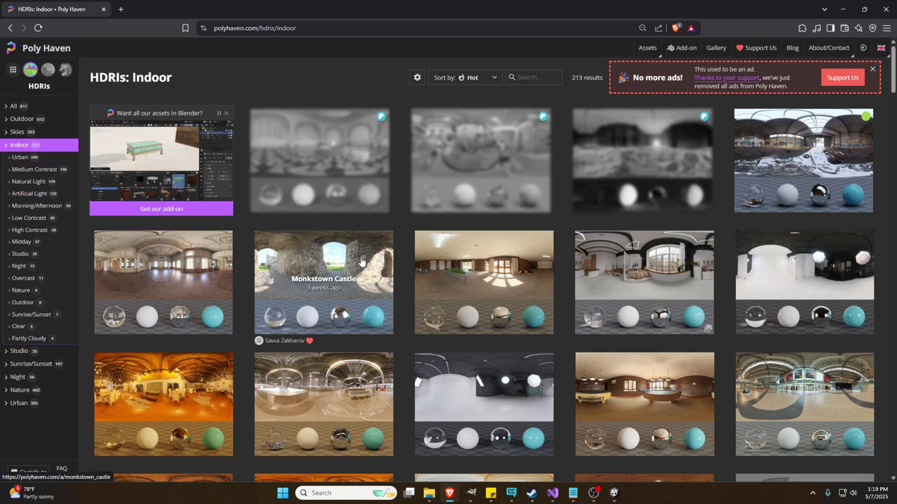
scroll(405, 241, down, 1)
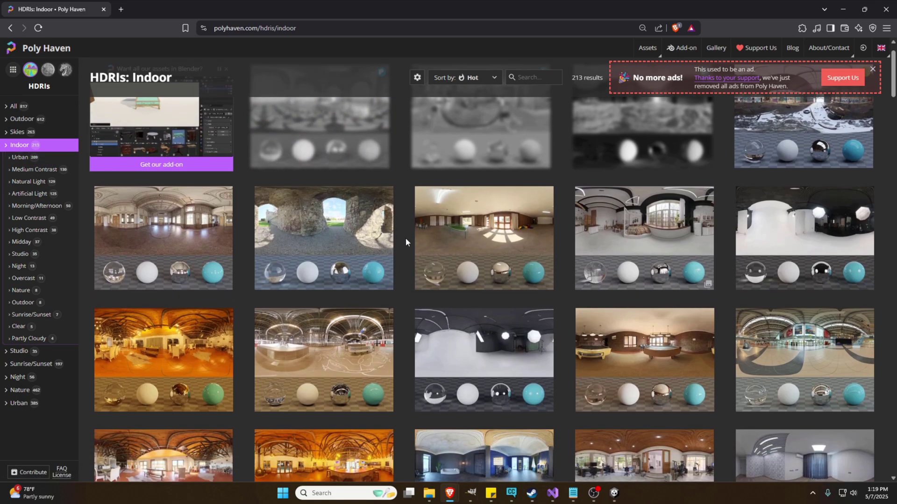
scroll(405, 242, up, 1)
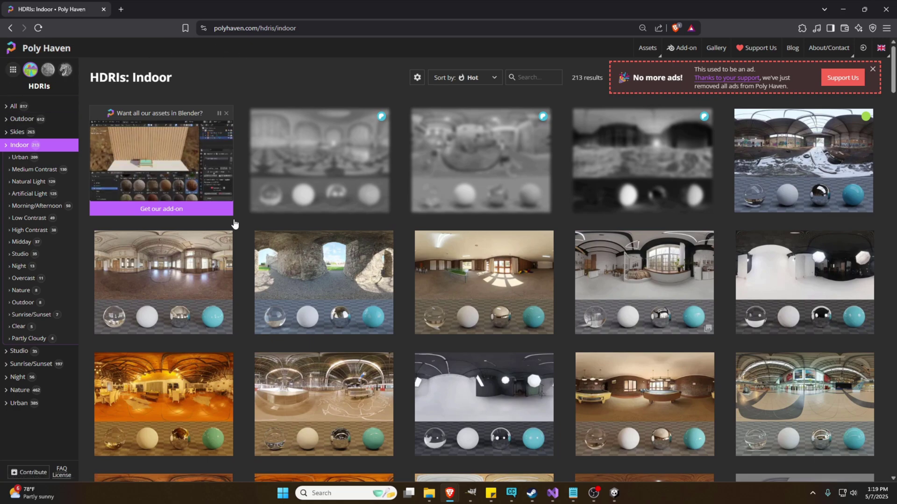
key(ctrl+shift+t)
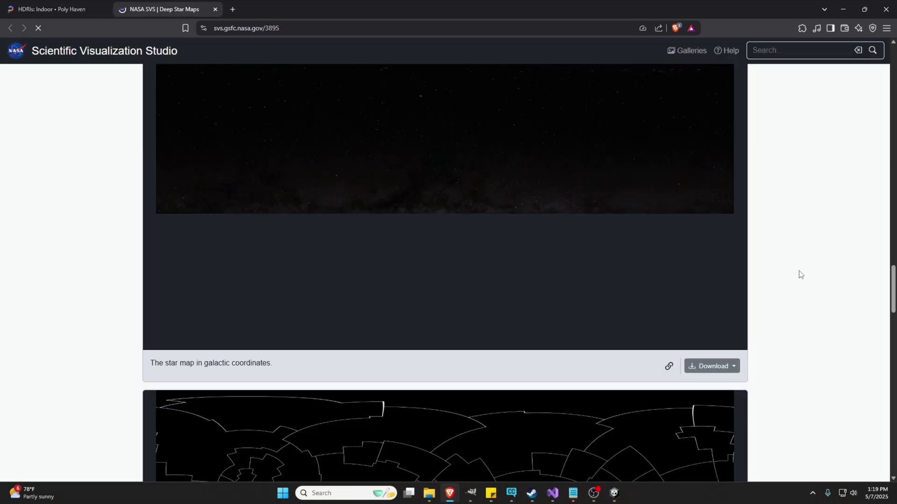
Find 'The star map in galactic coordinates' and open its Download file list
scroll(800, 274, up, 1)
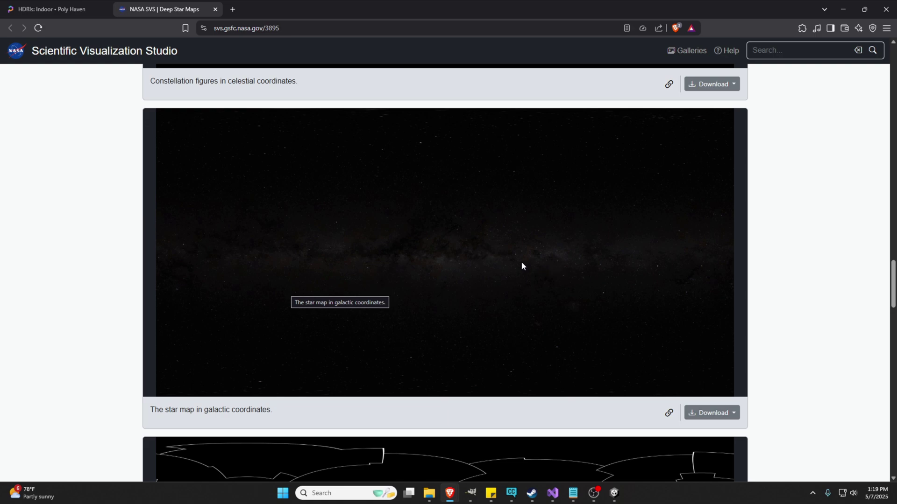
click(721, 416)
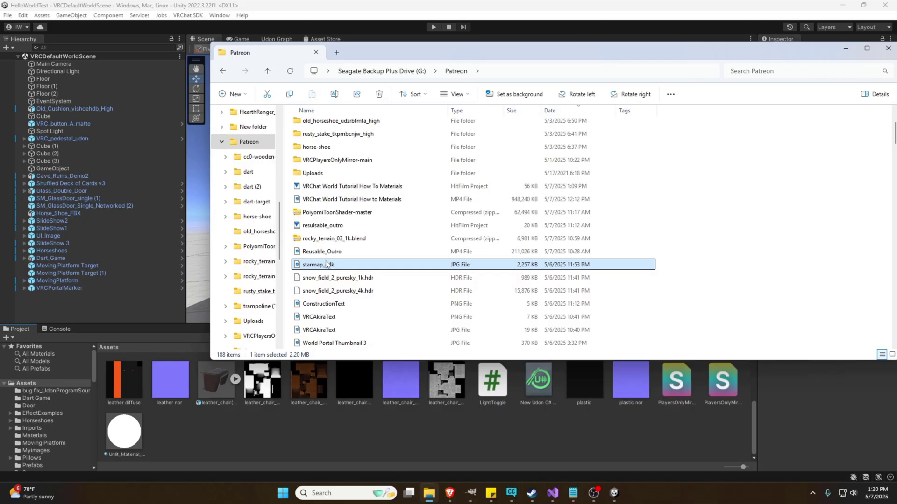
Import starmap_g4k and apply Texture Shape Cube, Wrap Mode Clamp and Max Size 1024
click(210, 430)
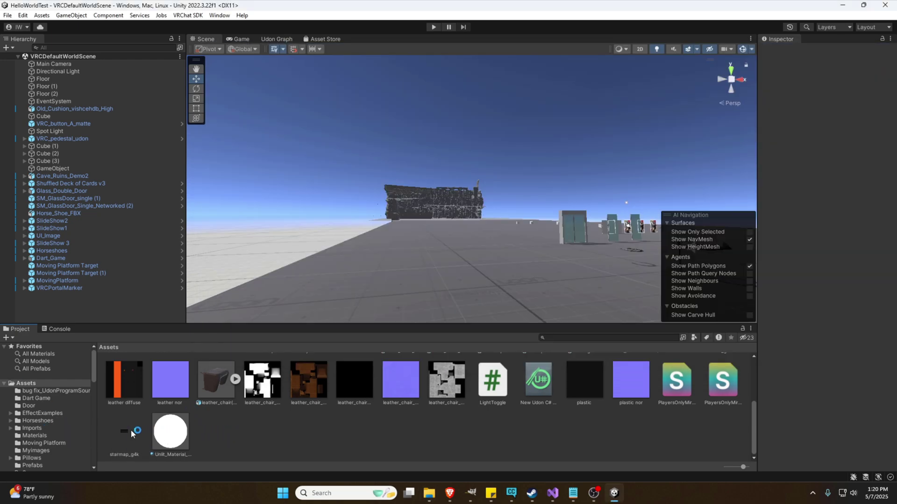
click(130, 431)
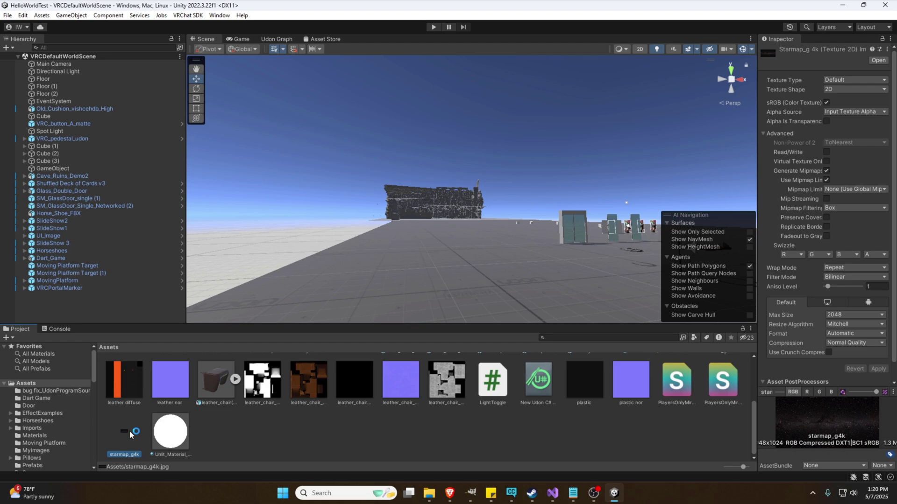
click(855, 89)
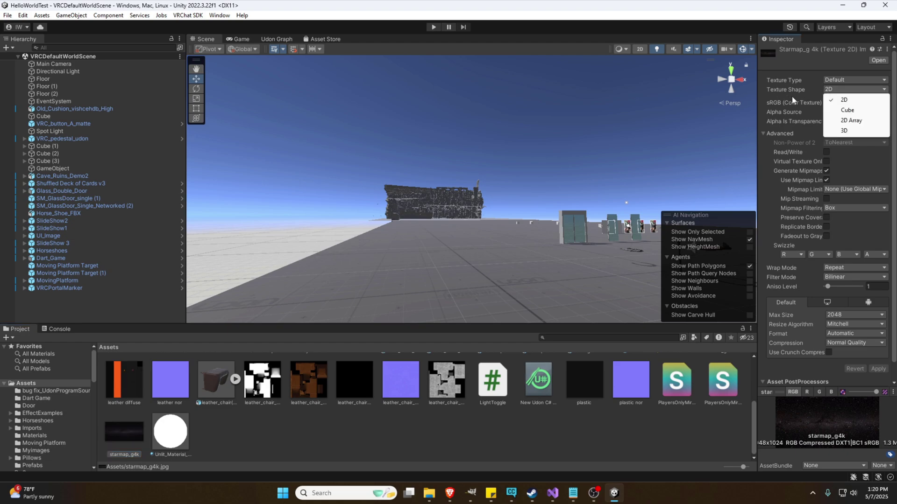
click(856, 109)
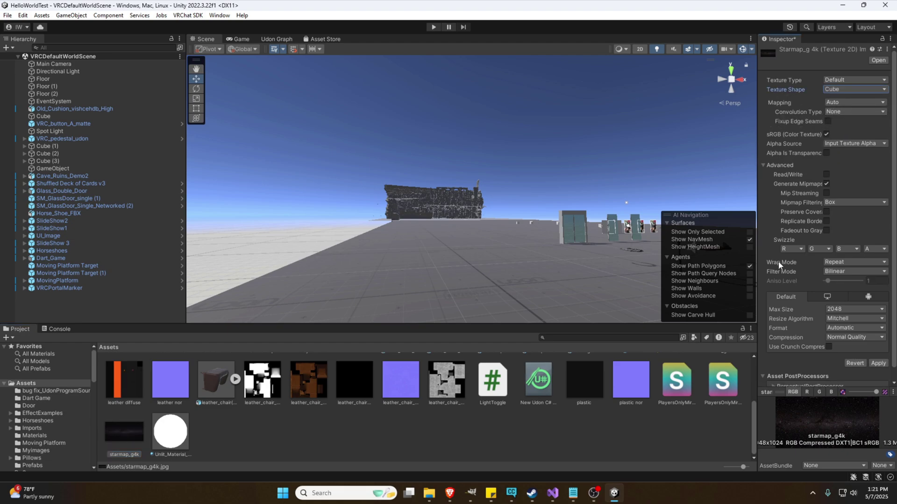
click(827, 262)
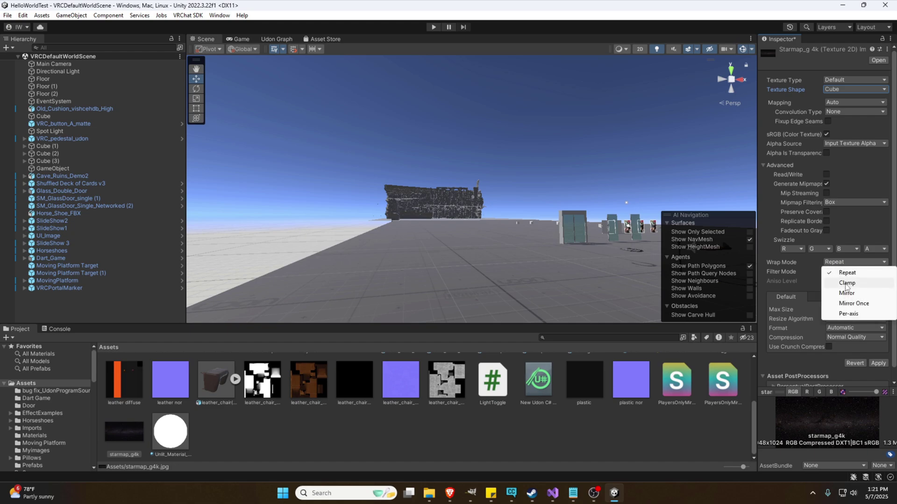
click(851, 283)
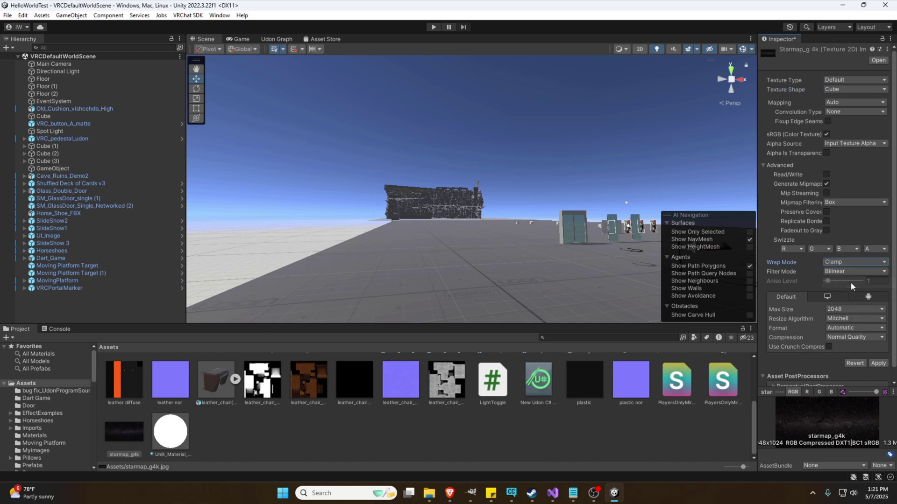
click(832, 309)
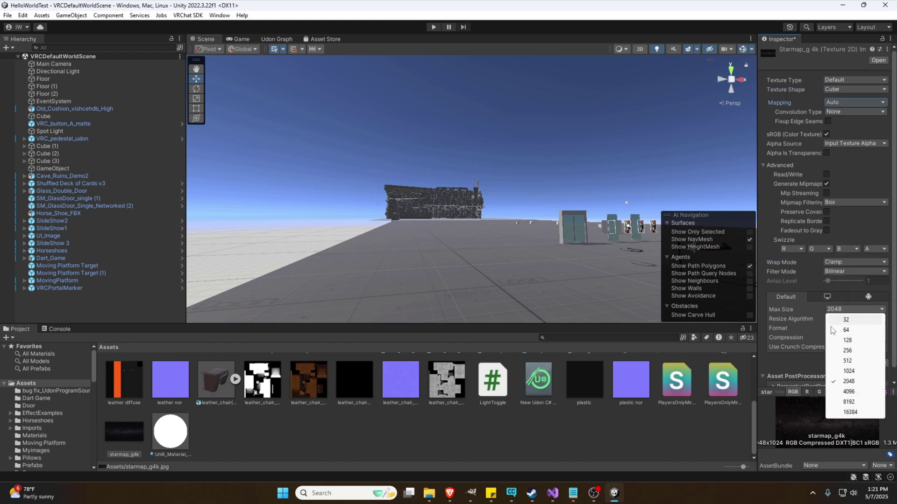
click(848, 371)
click(876, 363)
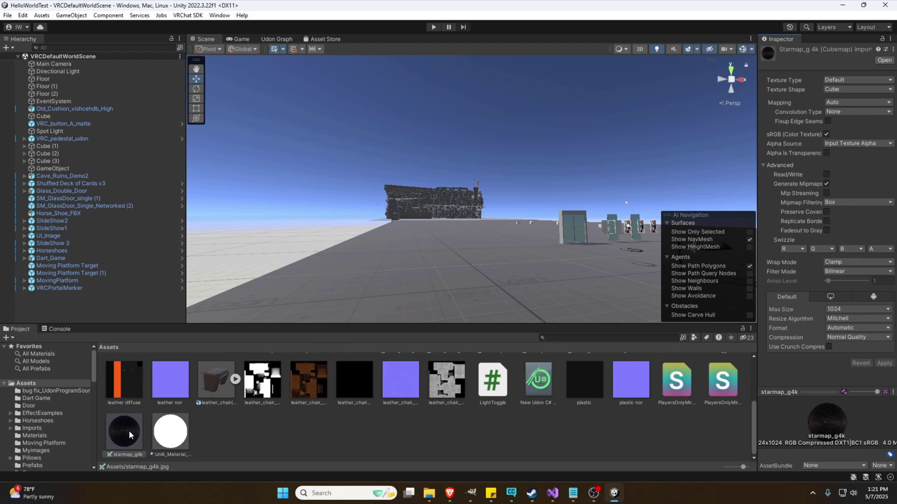
Create a new material in Assets named Starmap_Skybox
right_click(223, 429)
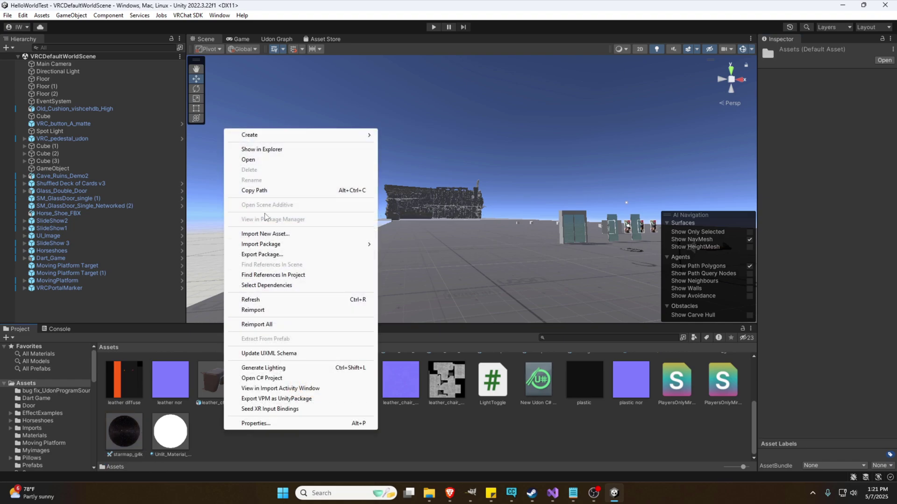
mouse_move(371, 135)
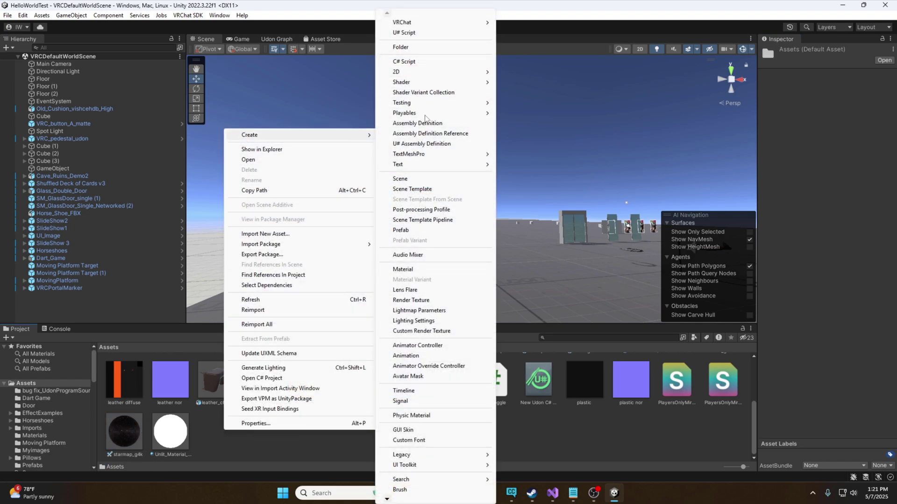
click(404, 270)
text(Starmap_)
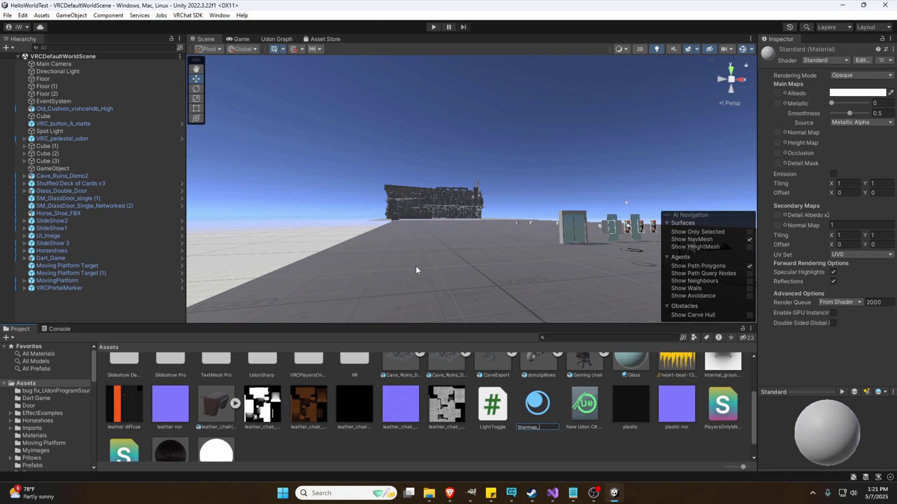
text(Skybox)
key(Return)
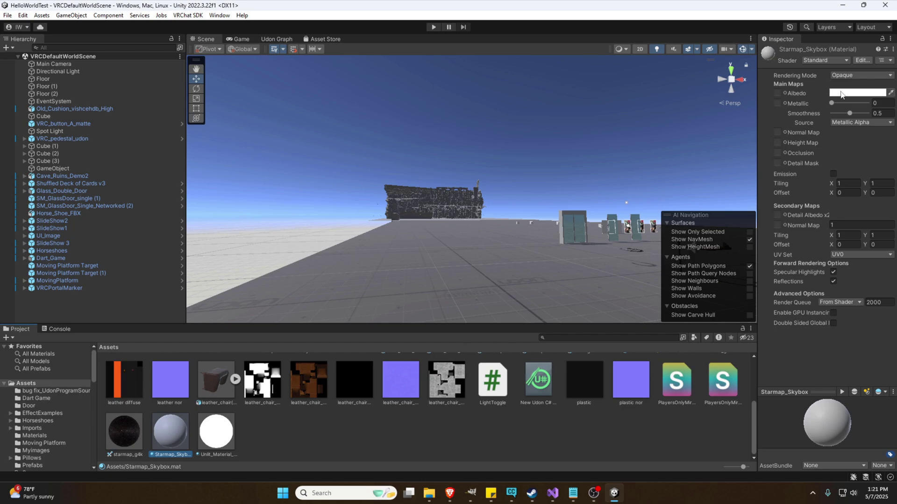
Set the Starmap_Skybox material's shader to Skybox > Cubemap
click(824, 61)
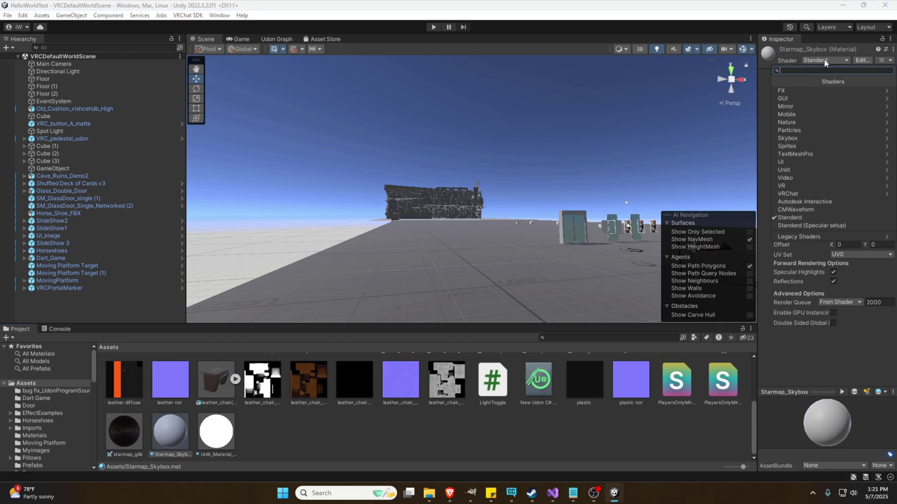
click(795, 138)
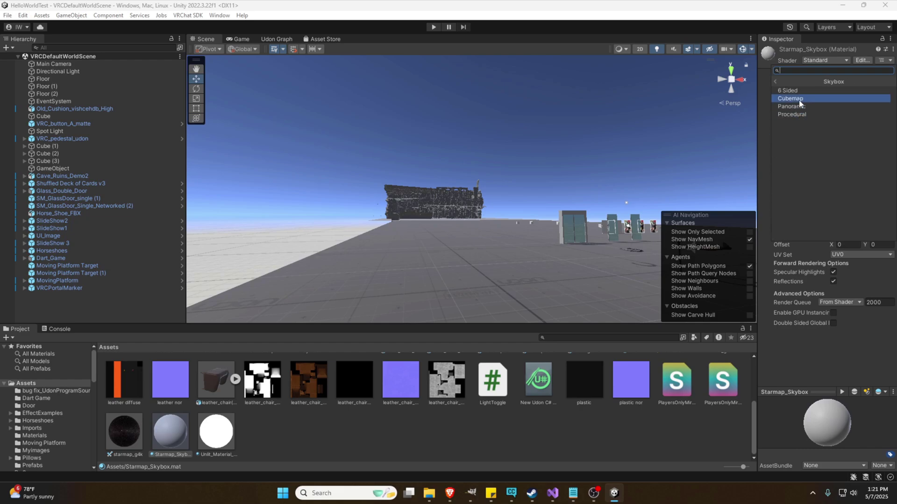
click(798, 100)
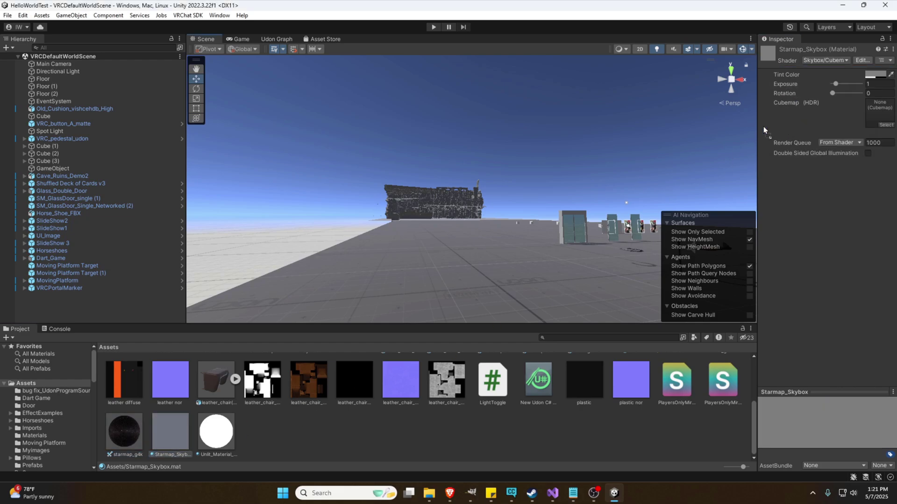
Drag starmap_g4k into Starmap_Skybox's Cubemap (HDR) slot
drag(127, 439, 810, 67)
drag(835, 135, 880, 113)
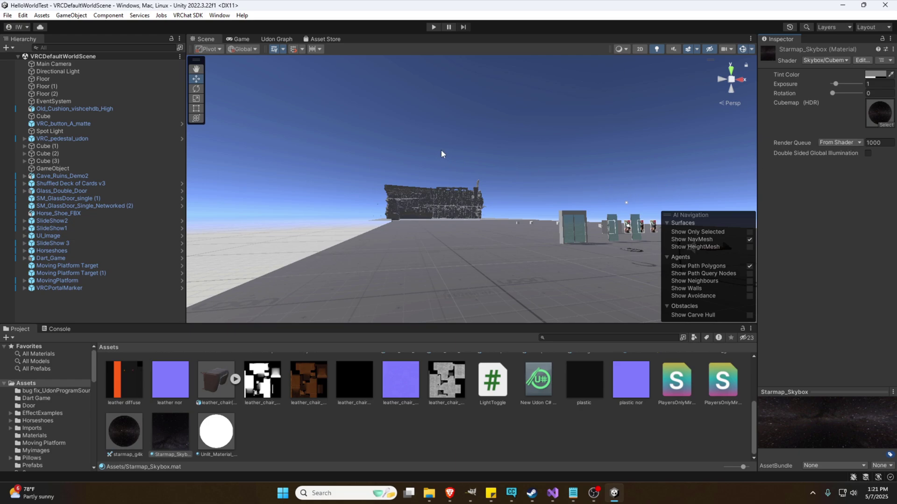
click(221, 16)
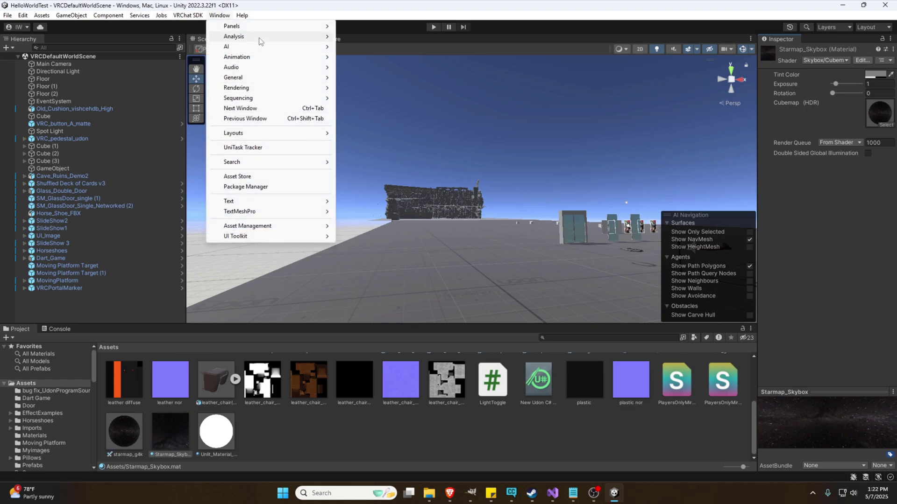
In Lighting's Environment tab, assign Starmap_Skybox as the Skybox Material
mouse_move(258, 89)
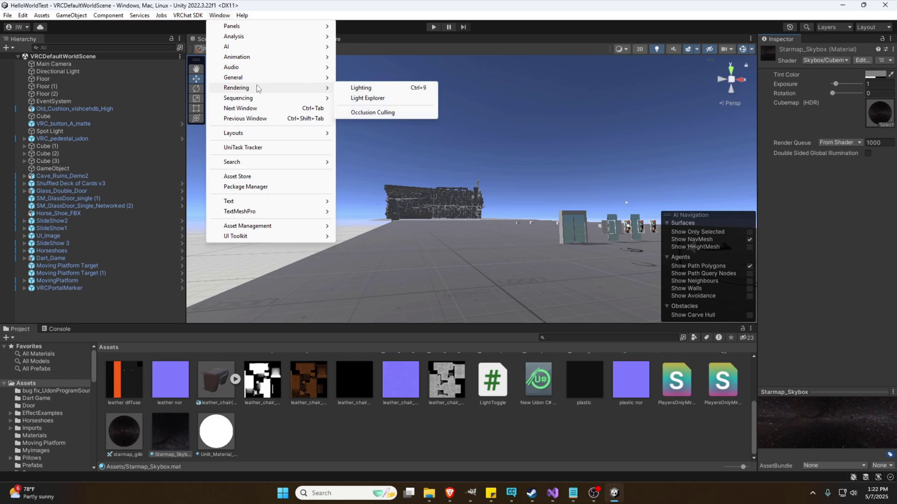
click(367, 90)
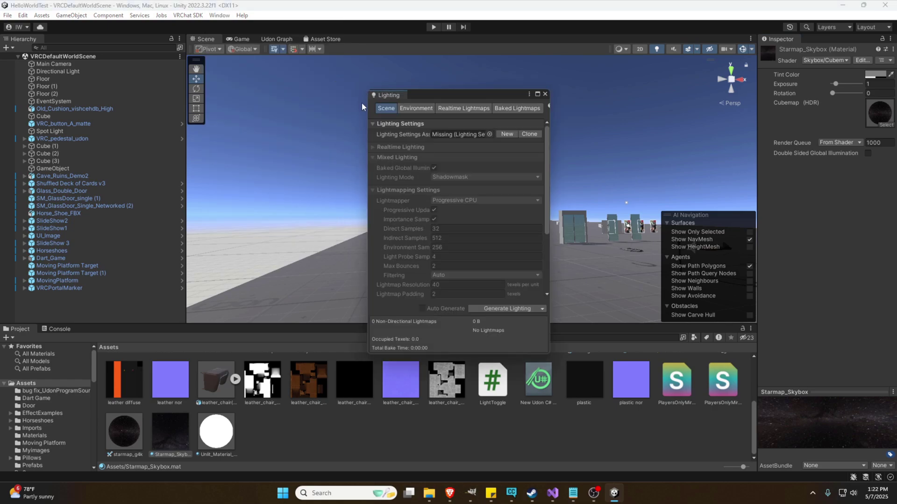
click(415, 109)
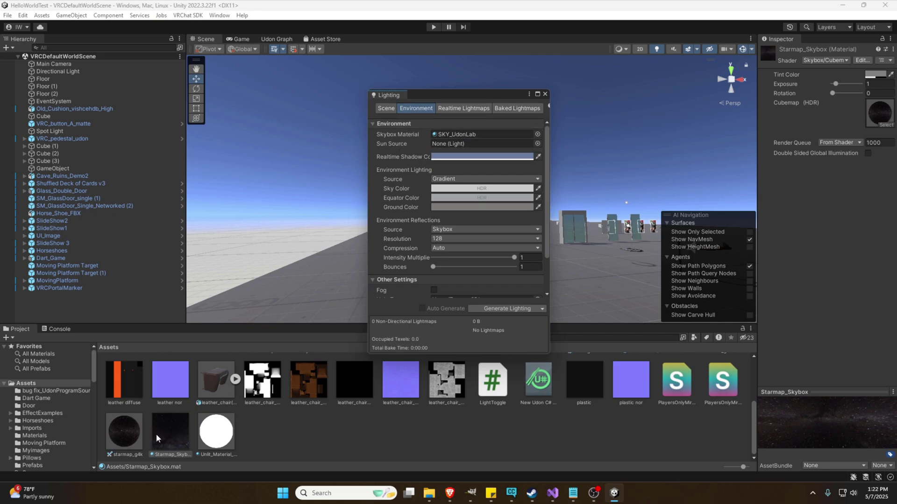
drag(172, 432, 461, 129)
right_drag(616, 142, 446, 183)
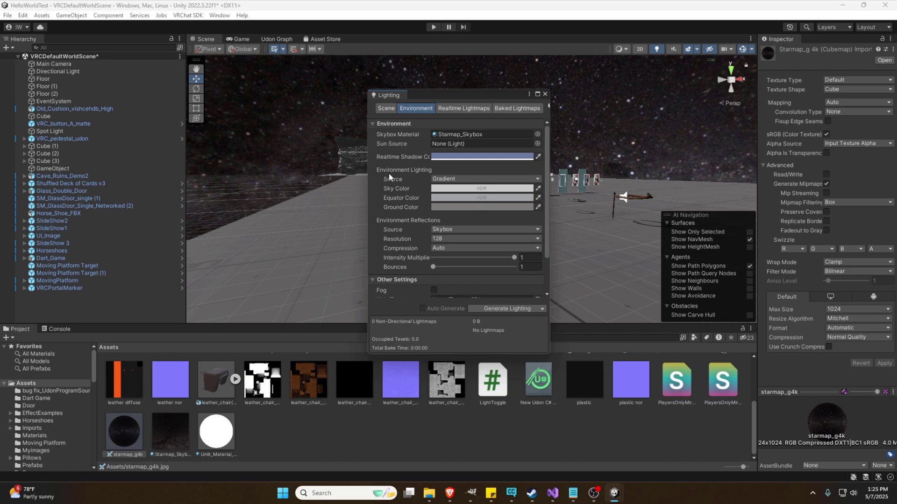
Set the environment lighting Source to Skybox with Intensity Multiplier 1
click(444, 180)
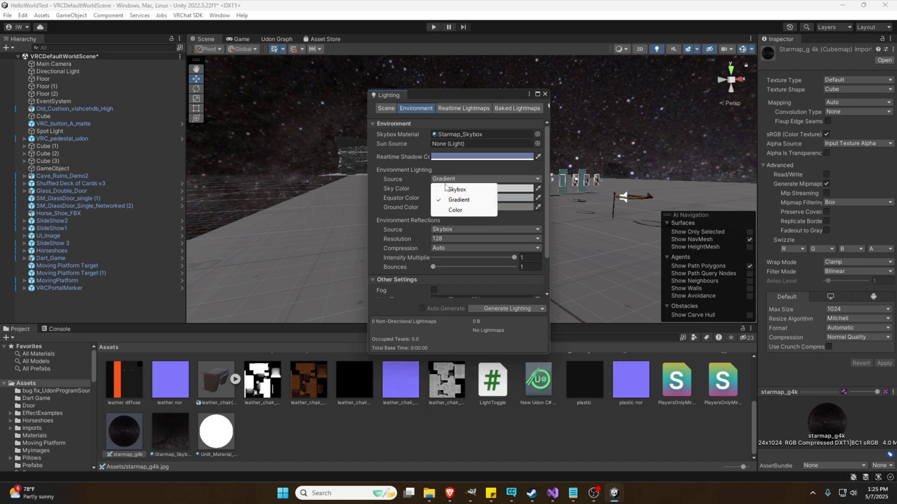
click(454, 187)
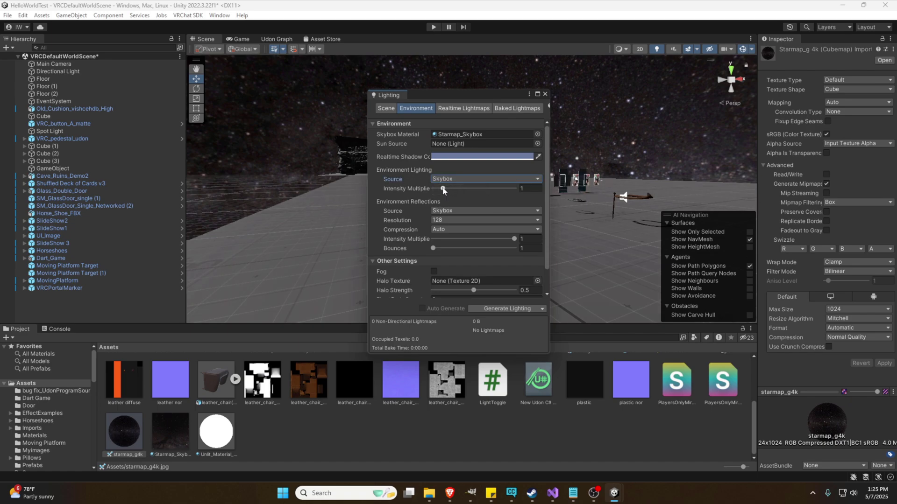
mouse_move(443, 189)
mouse_down()
mouse_move(516, 189)
mouse_move(458, 195)
mouse_up()
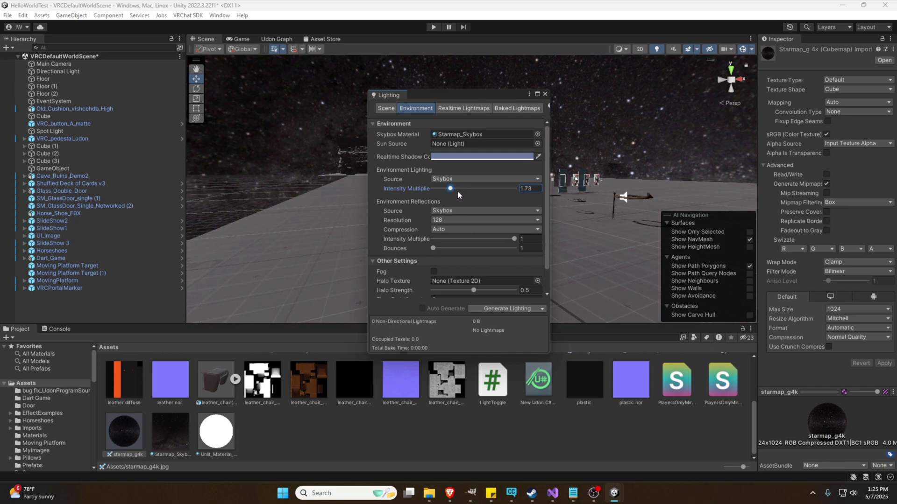
click(530, 187)
click(516, 196)
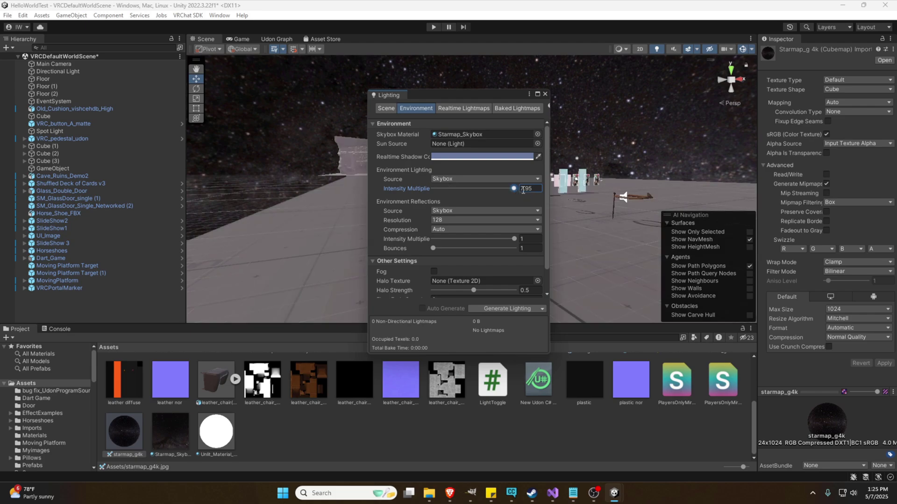
text(1)
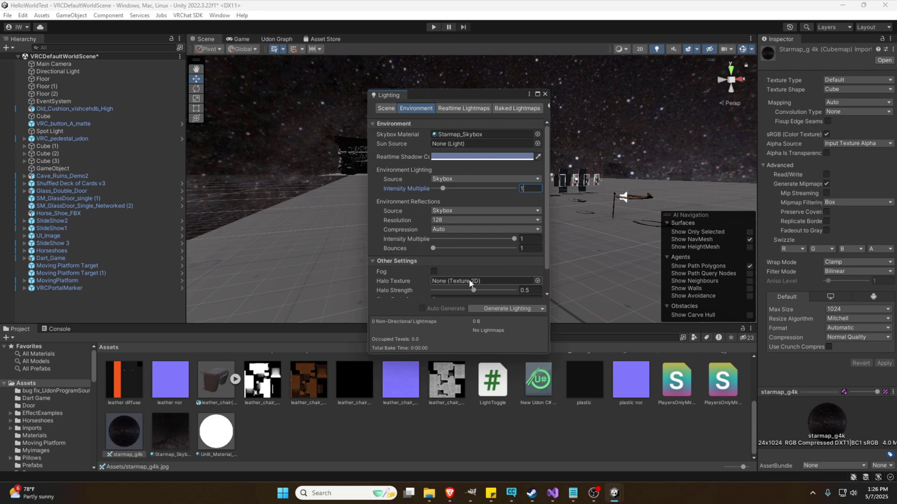
Close the Lighting window and pull the scene view back to see the walls and pictures
click(545, 93)
right_drag(537, 108, 428, 125)
key(s)
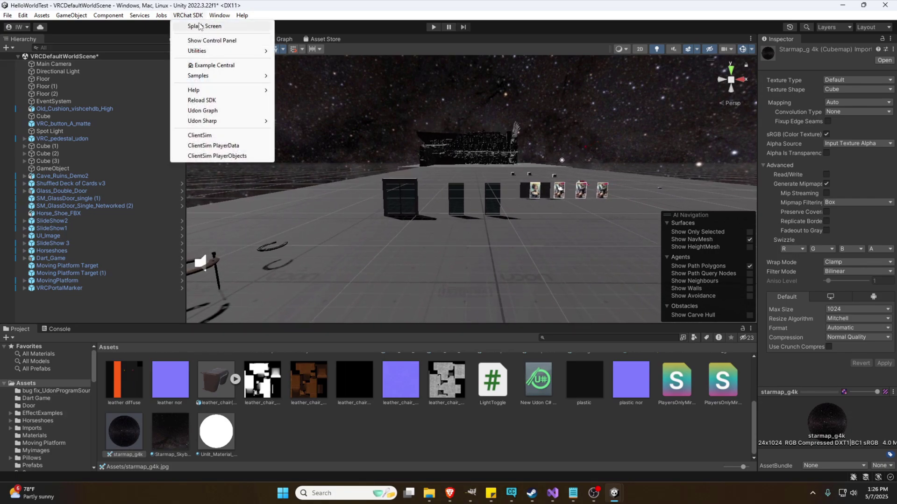
Reopen Lighting's Environment tab and switch the environment lighting Source to Color
mouse_move(220, 15)
mouse_move(253, 90)
click(359, 87)
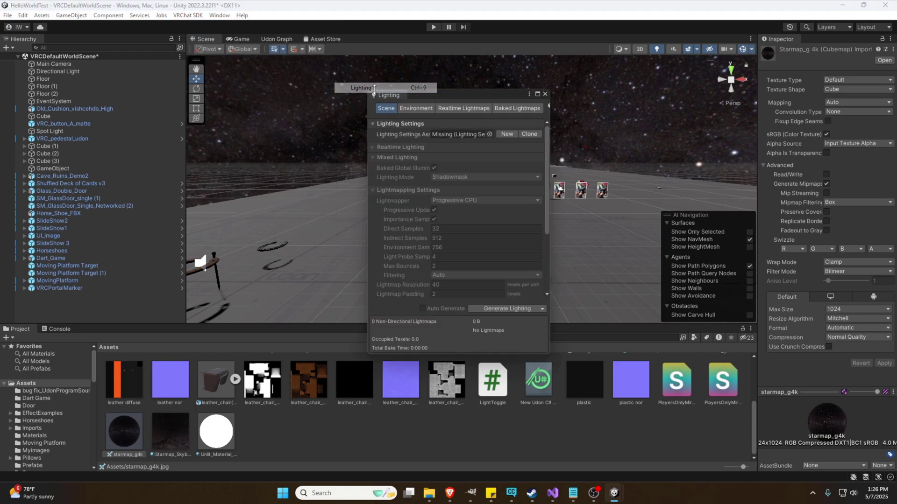
click(421, 107)
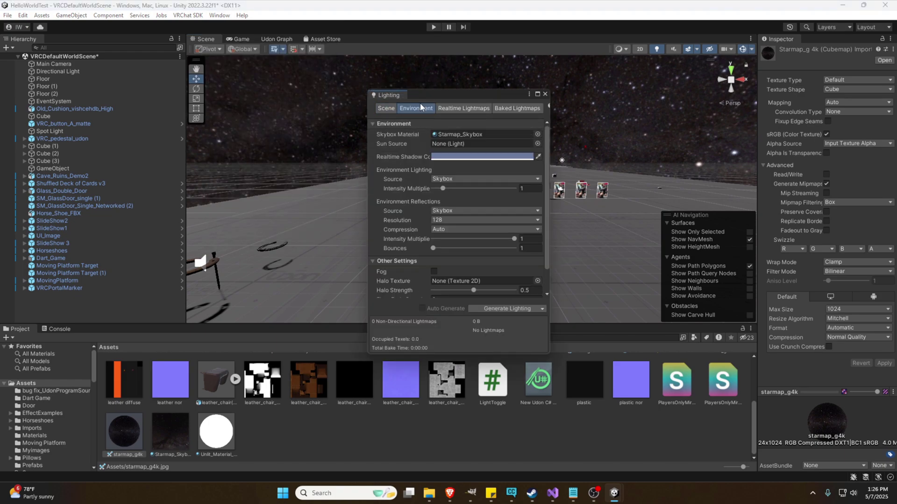
click(453, 208)
click(451, 179)
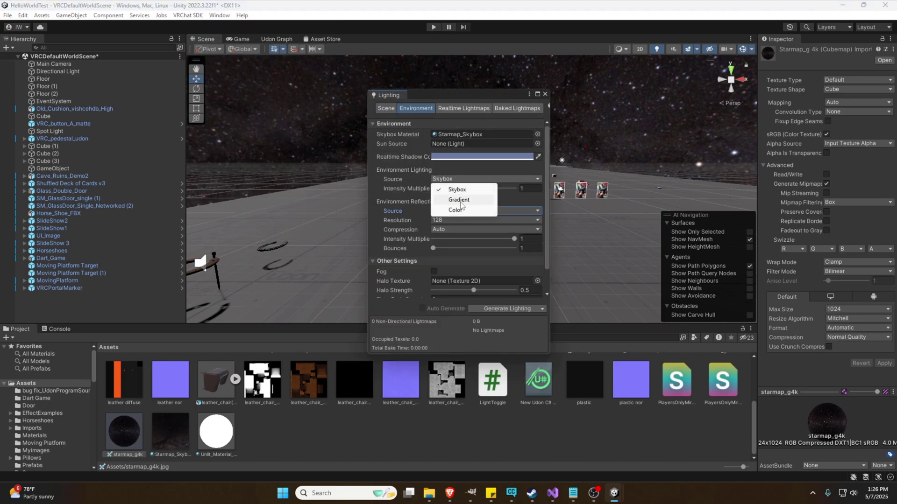
click(460, 210)
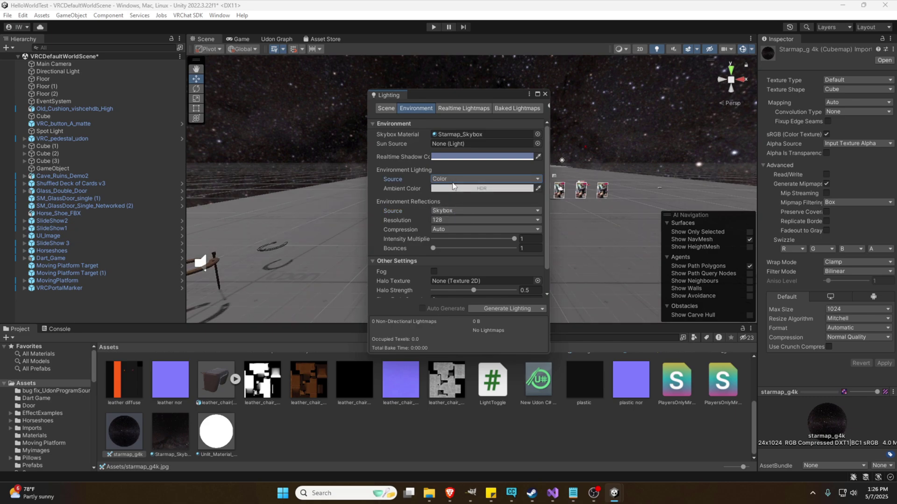
Change the environment lighting Source back to Gradient and close the Lighting window
click(452, 179)
click(454, 199)
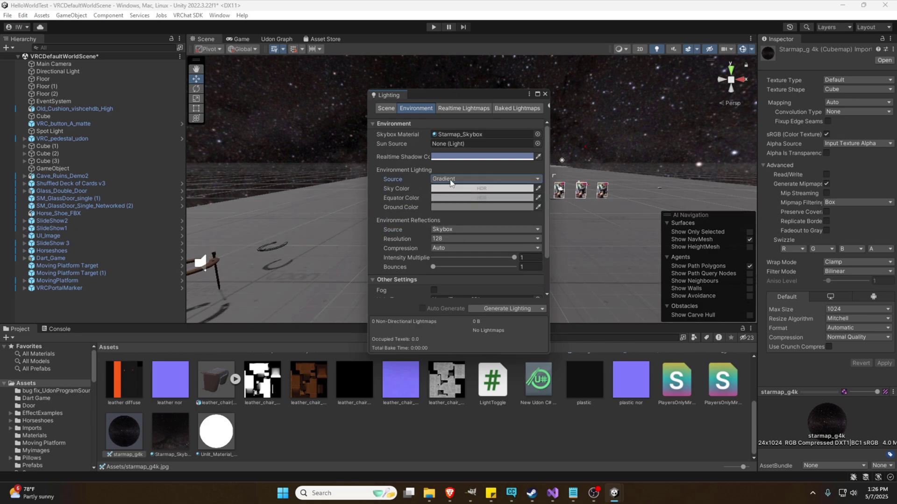
click(452, 180)
click(449, 179)
click(448, 178)
click(450, 215)
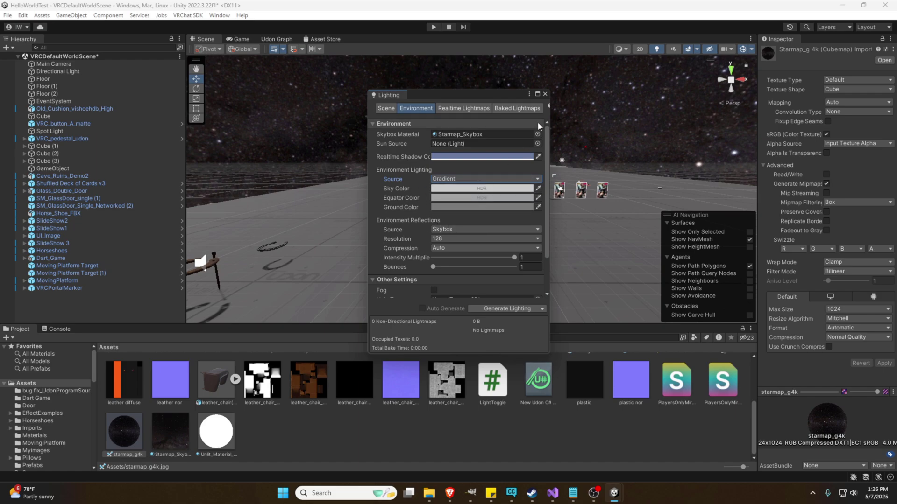
click(544, 94)
mouse_move(521, 106)
right_down()
mouse_move(609, 111)
mouse_move(525, 111)
right_up()
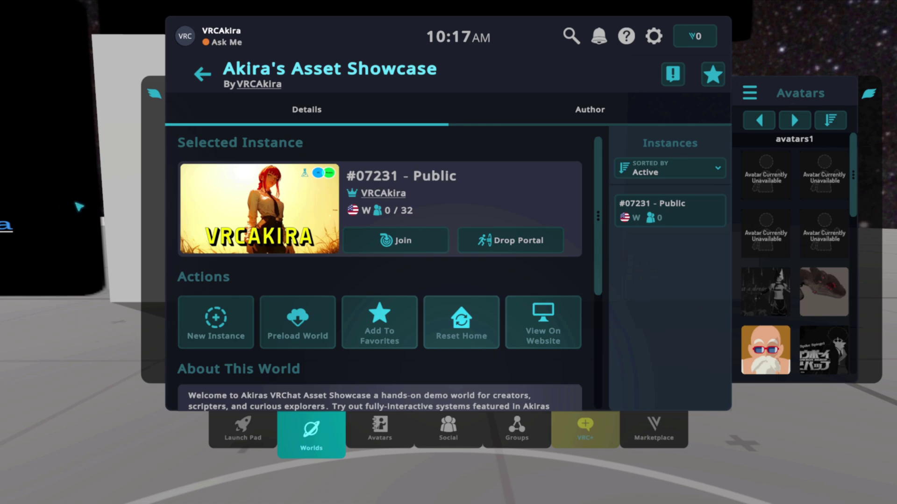
Close the world menu and walk past Slideshow Pro and Mirror Pro to Materials & Shaders
key(Escape)
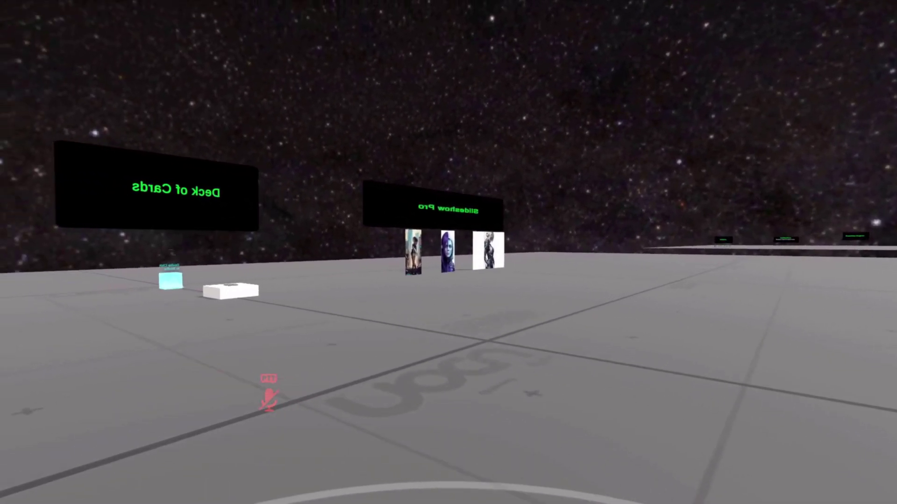
key(w)
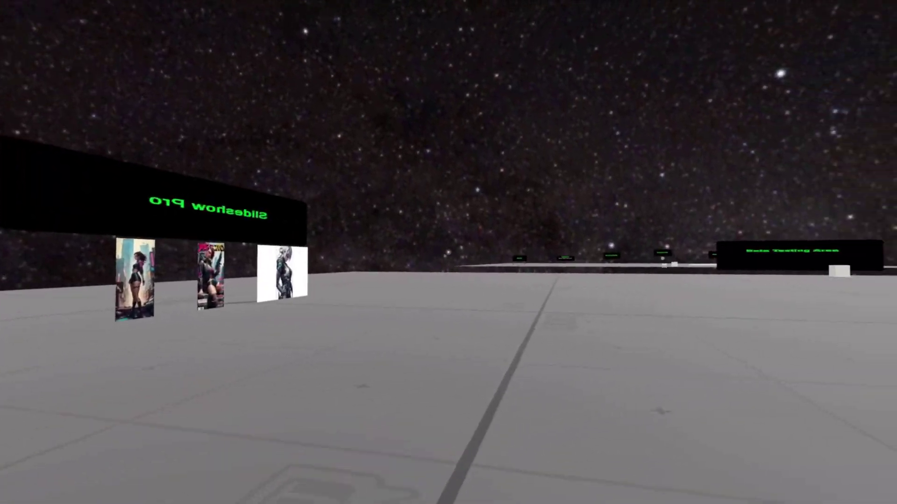
key(w)
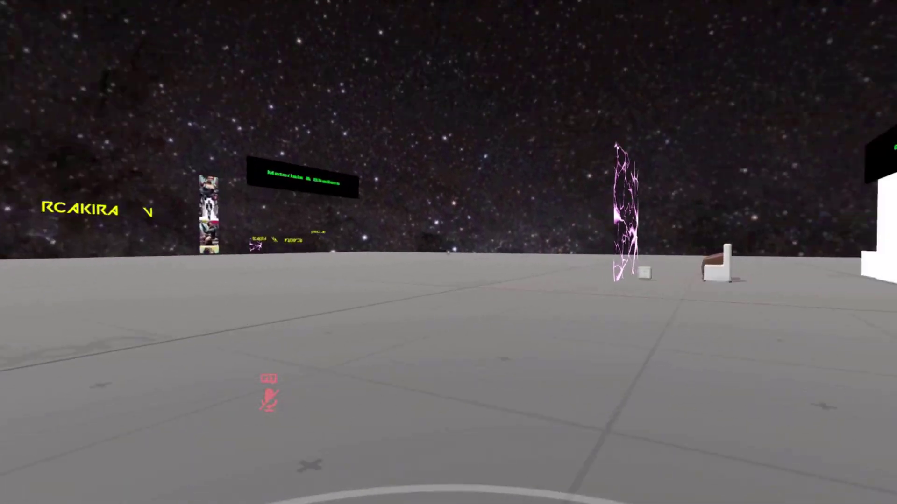
key(w)
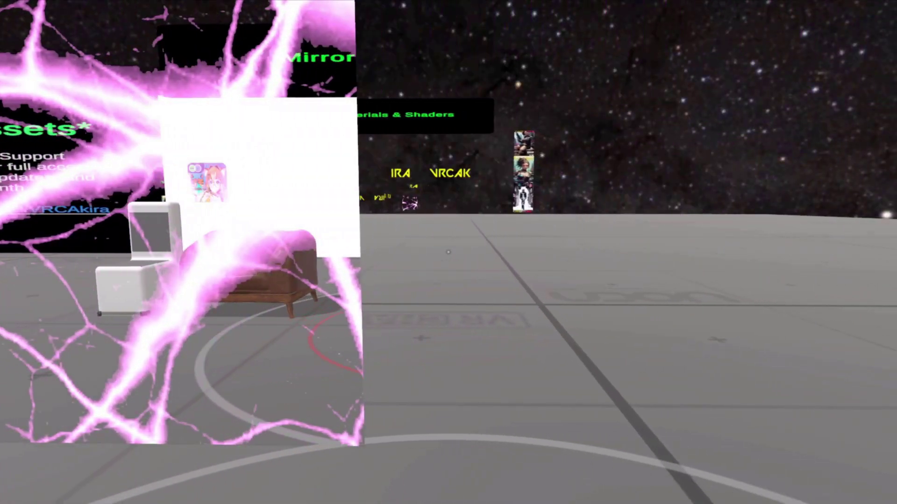
key(w)
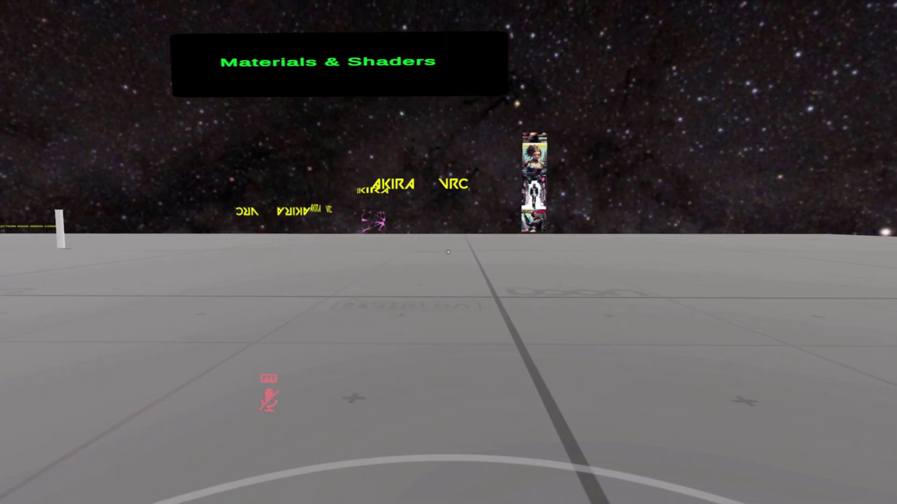
key(w)
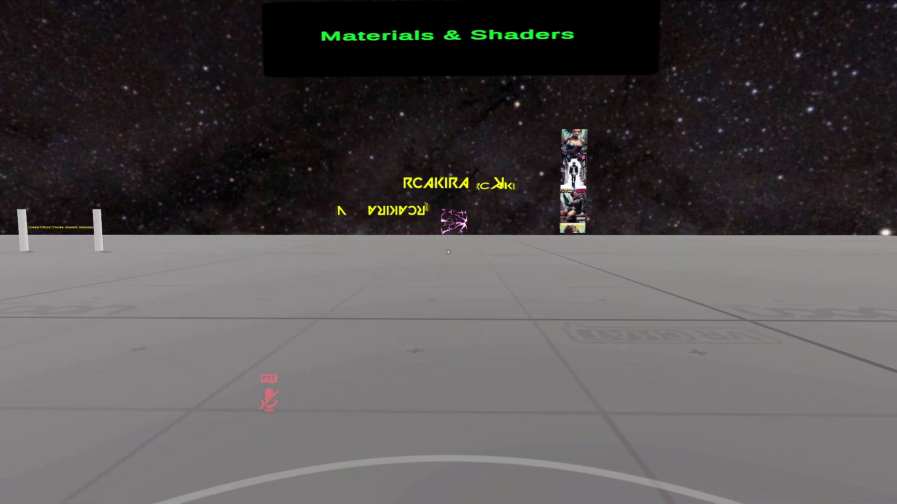
key(a)
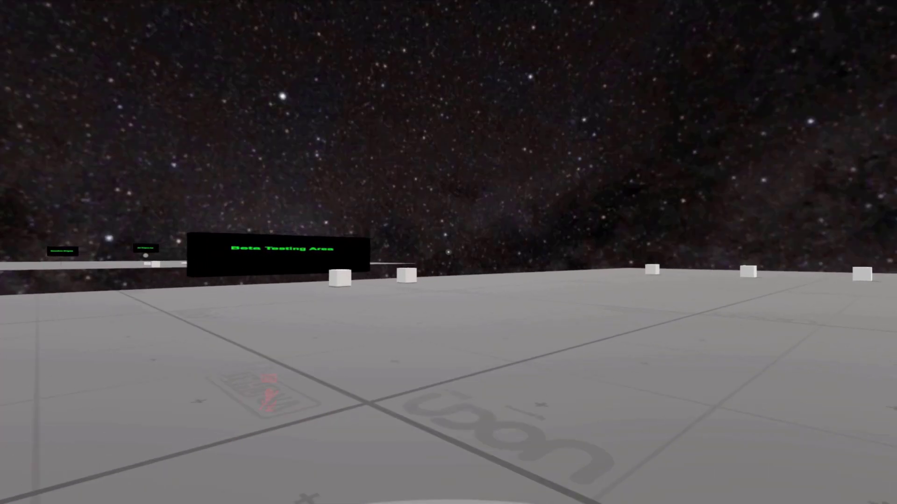
Visit the Beta Testing Area, then return to view Slideshow Pro, Mirror Pro and Deck of Cards
key(w)
key(w)
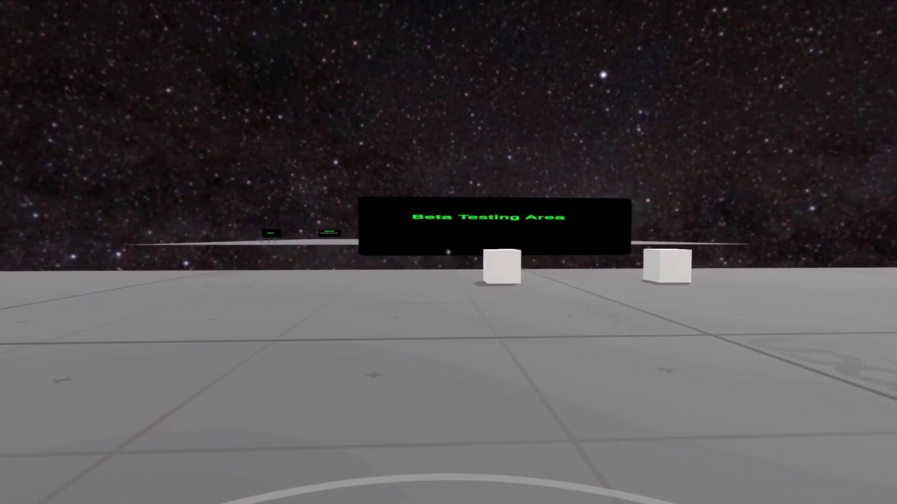
key(q)
key(q)
key(q)
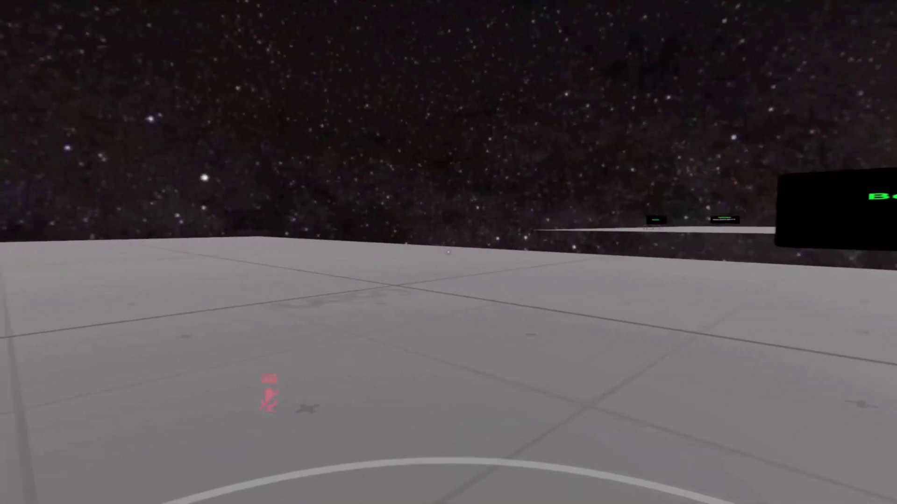
key(w)
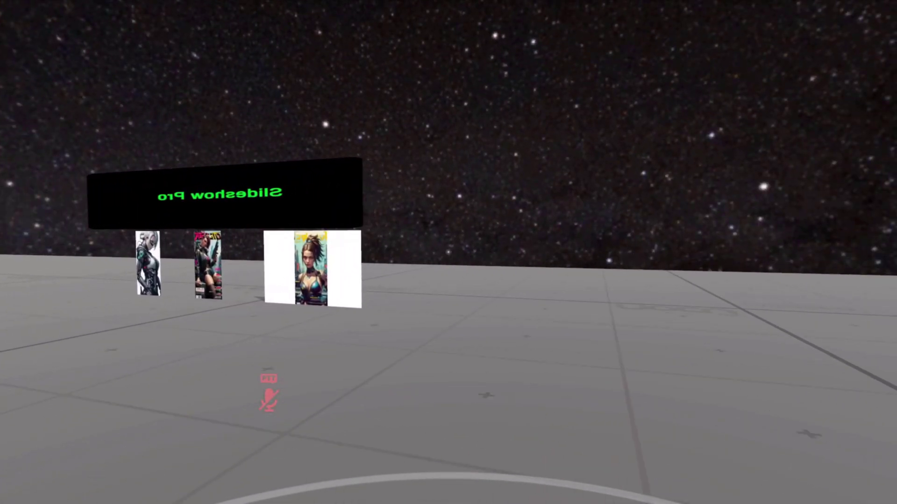
key(e)
key(e)
key(e)
key(s)
key(q)
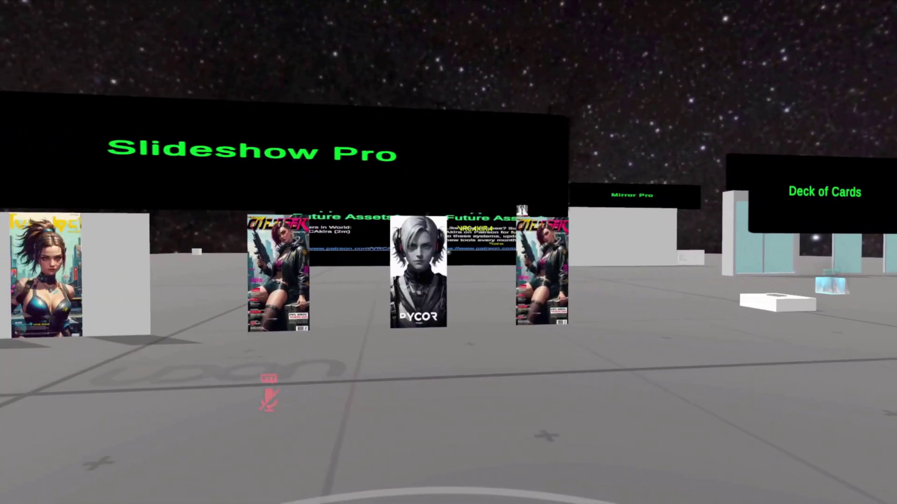